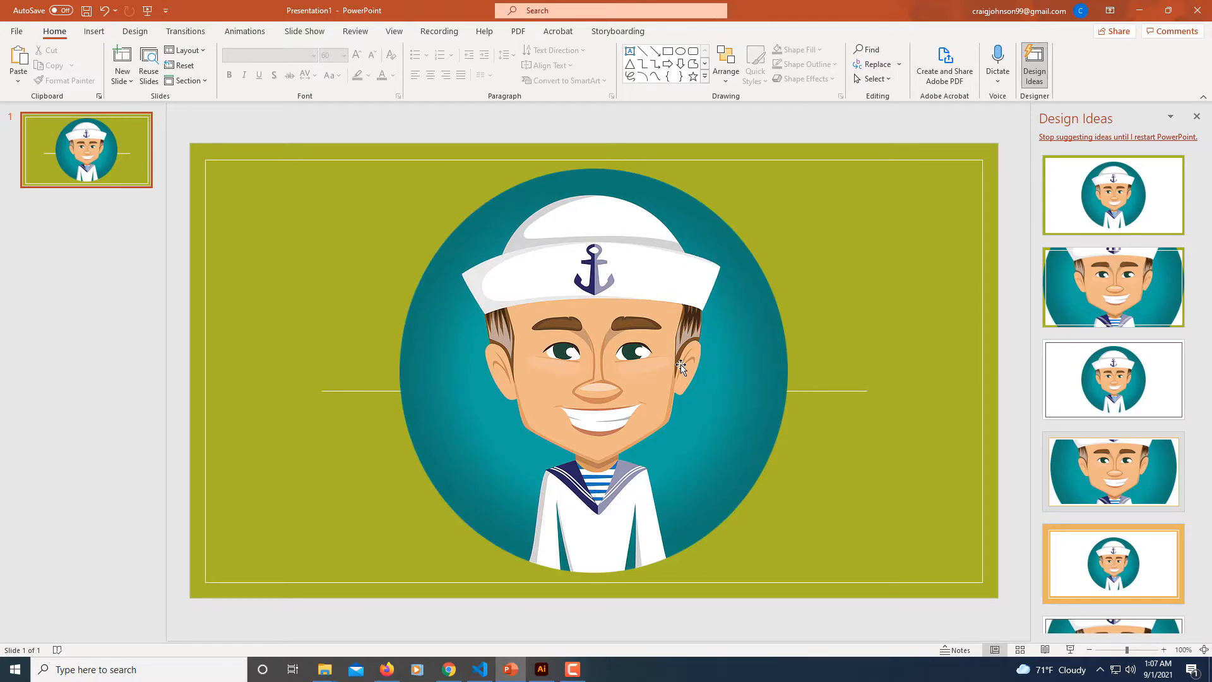
Start background removal on the sailor picture and mark the white uniform and the crown of the hat as areas to keep.
click(607, 319)
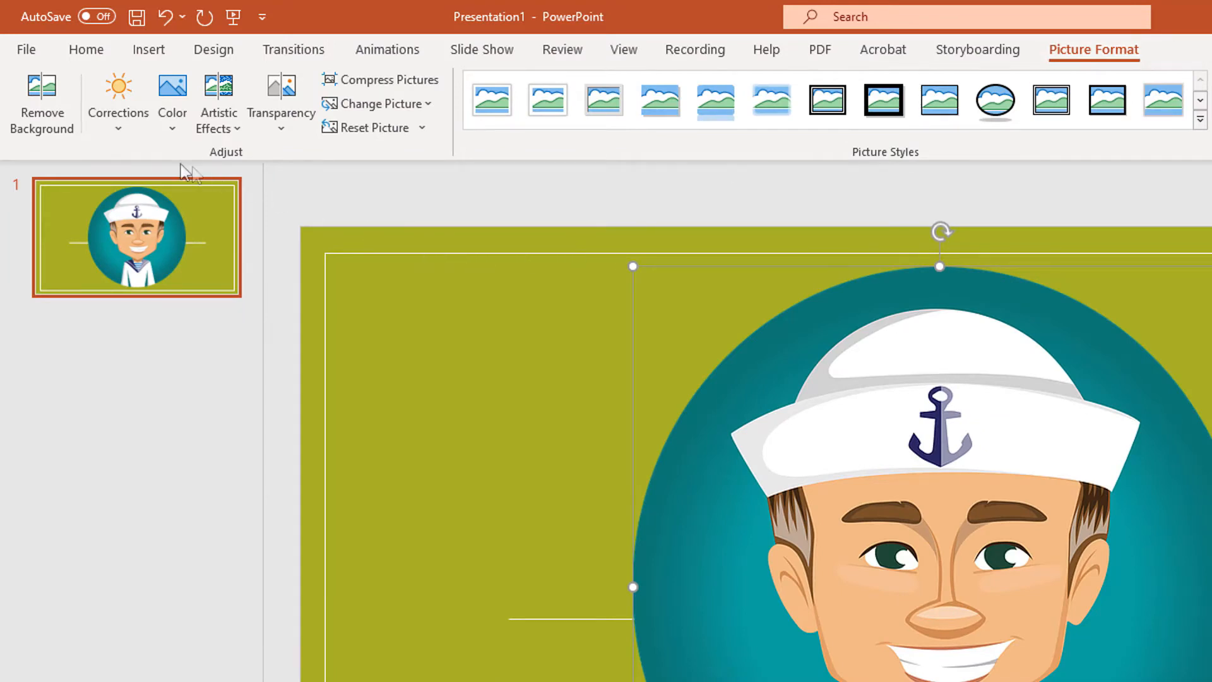
click(44, 124)
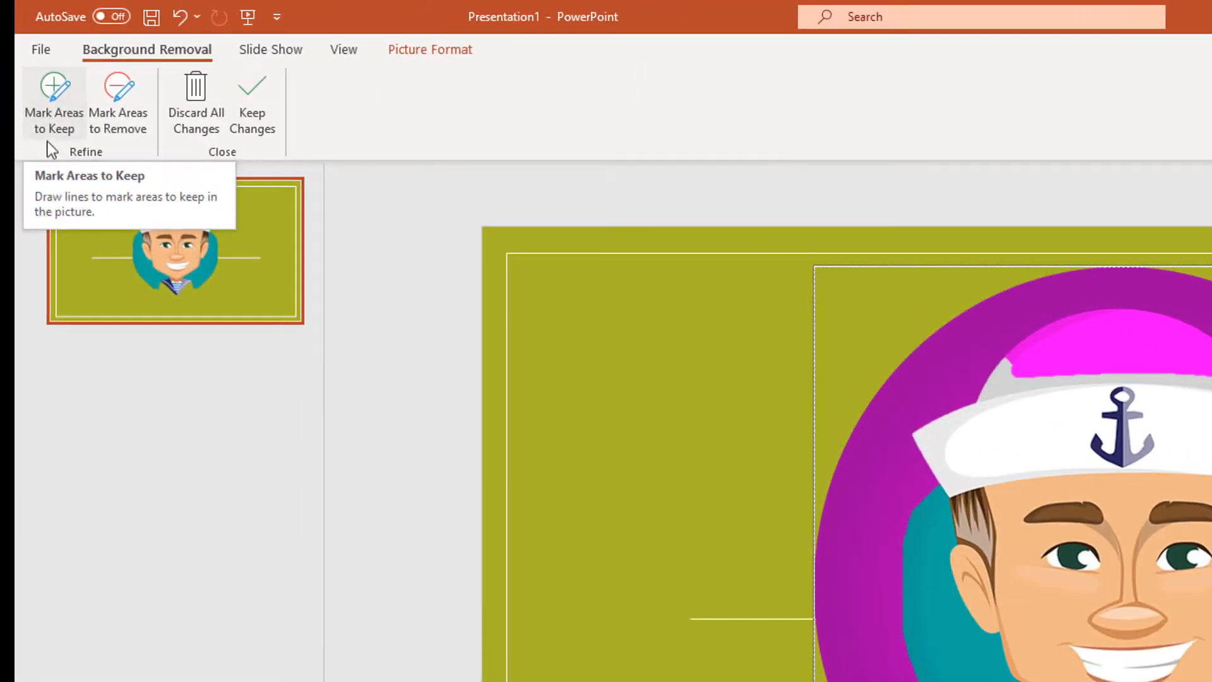
click(49, 142)
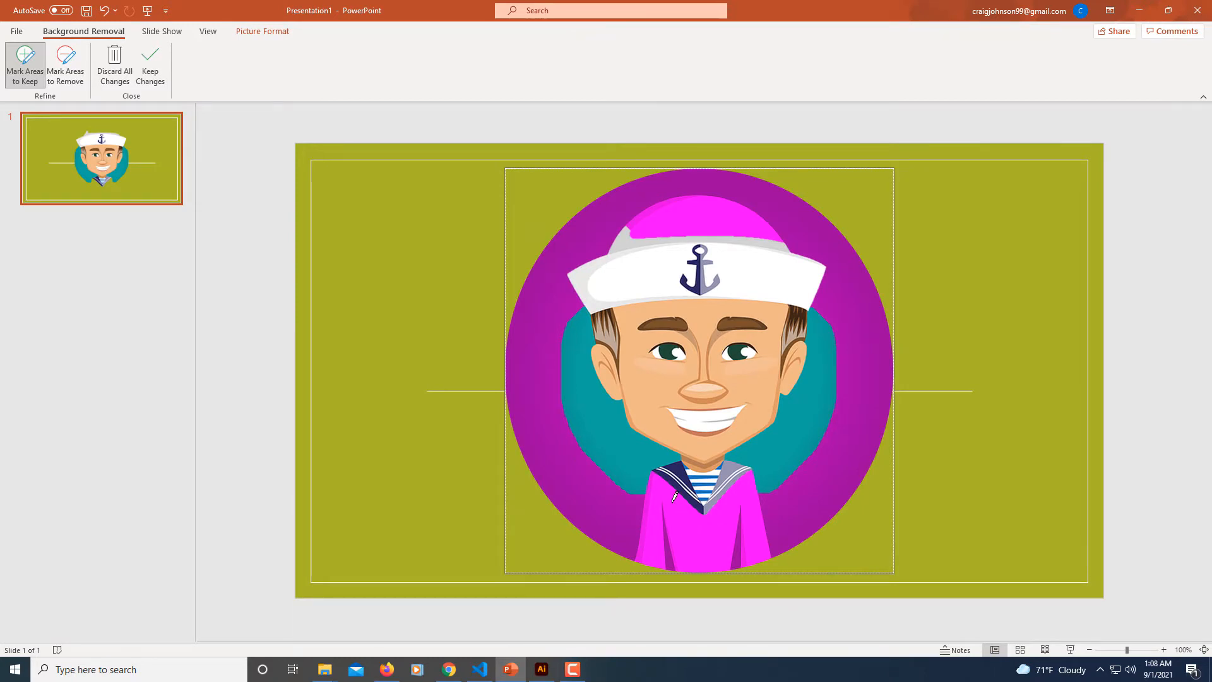
drag(673, 503, 695, 538)
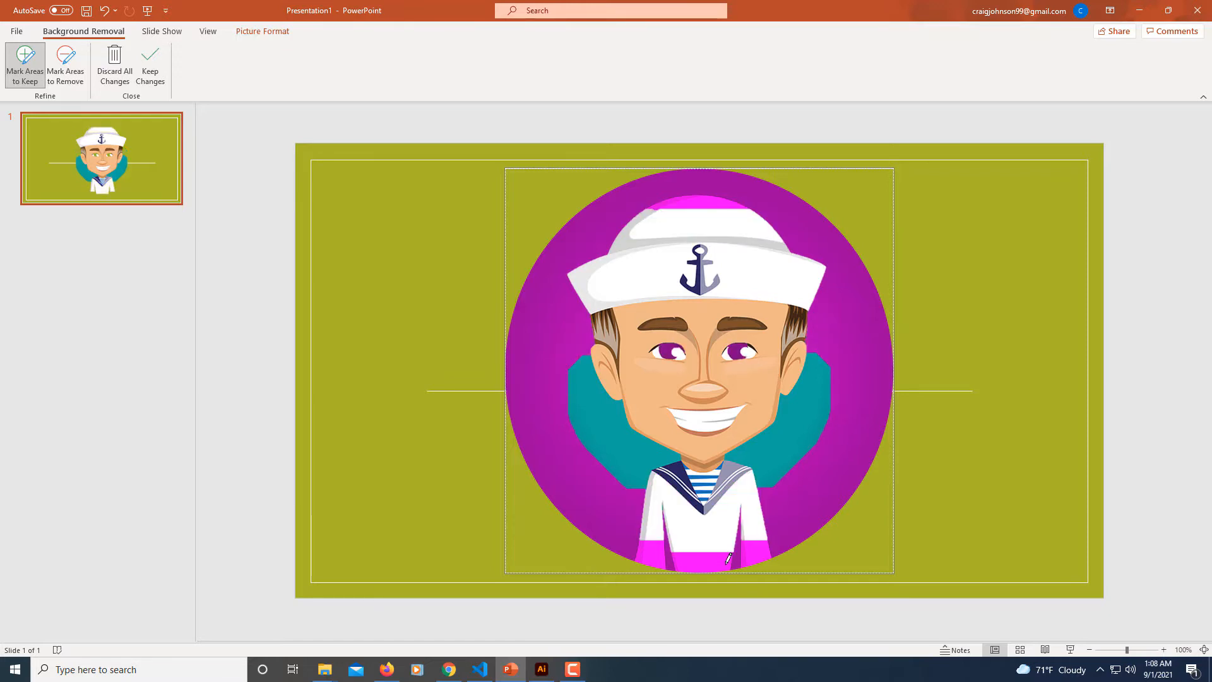
drag(729, 560, 693, 561)
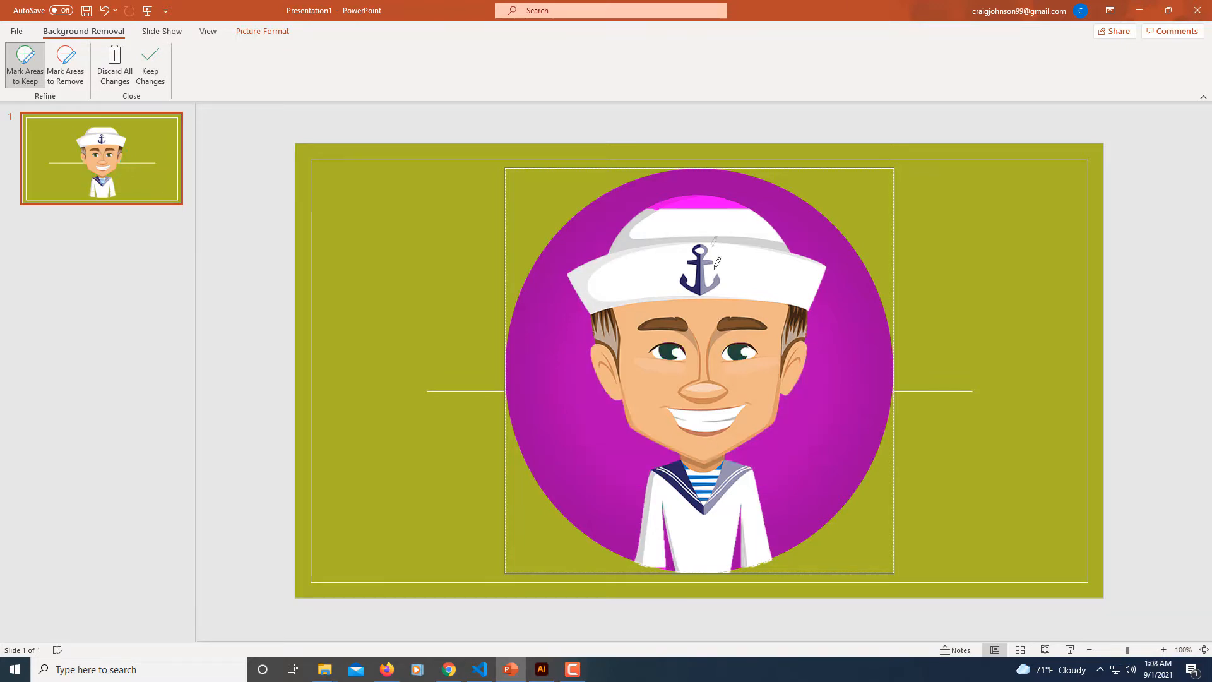
drag(728, 199, 687, 198)
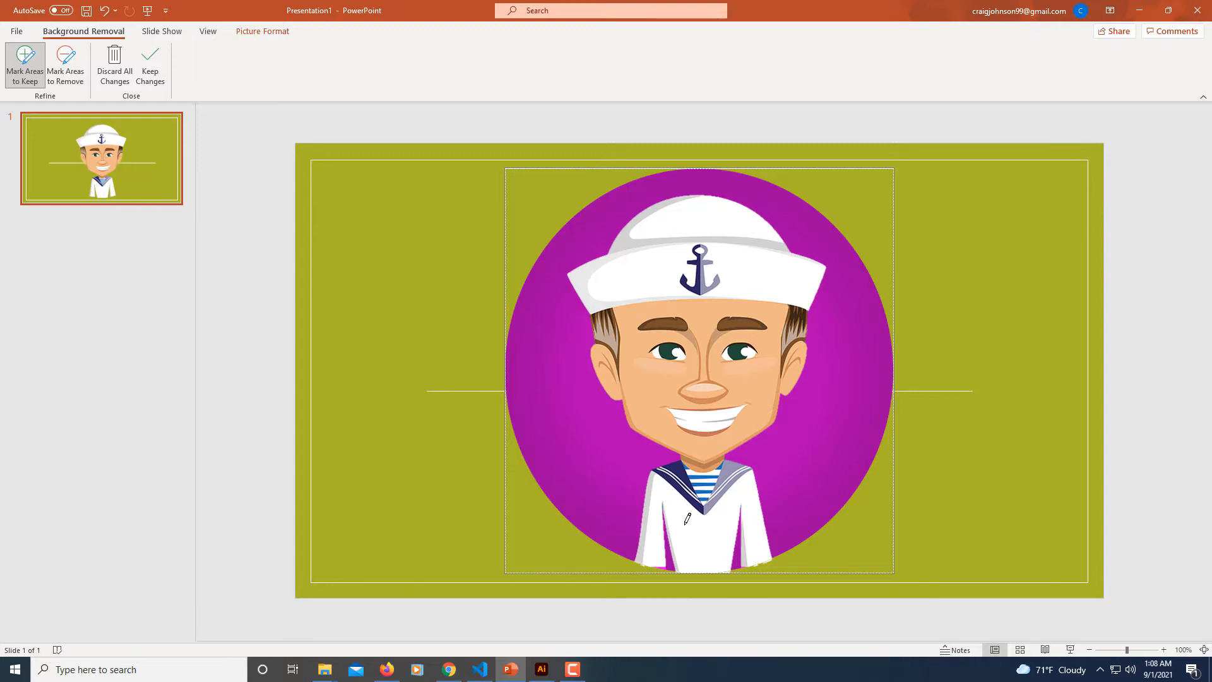
Mark the remaining slivers along the lower edge of the sailor's uniform as areas to keep and apply the background removal.
scroll(687, 518, up, 10)
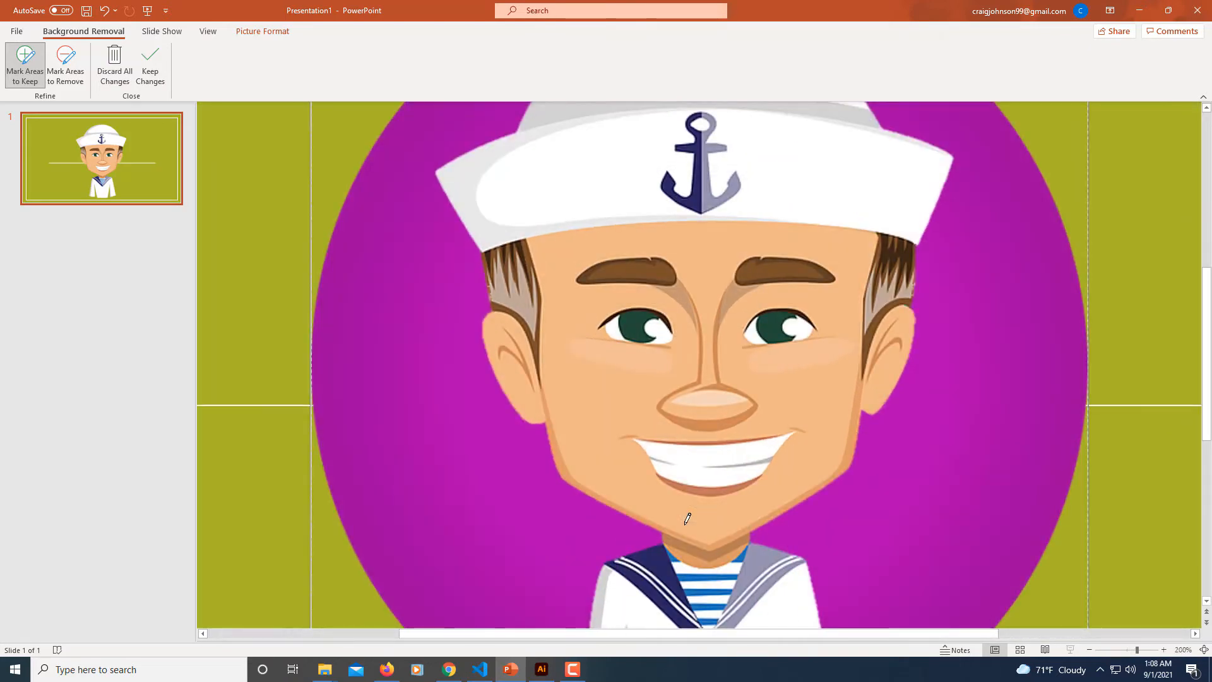
scroll(688, 518, down, 3)
scroll(688, 518, down, 2)
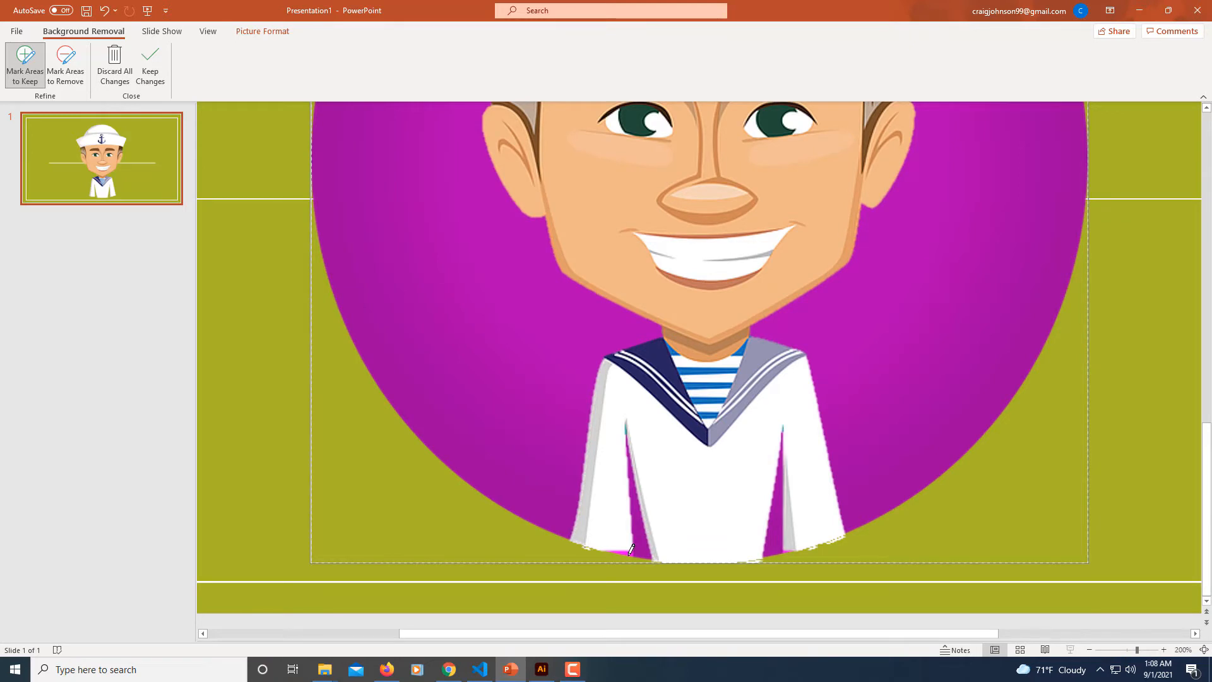
click(631, 553)
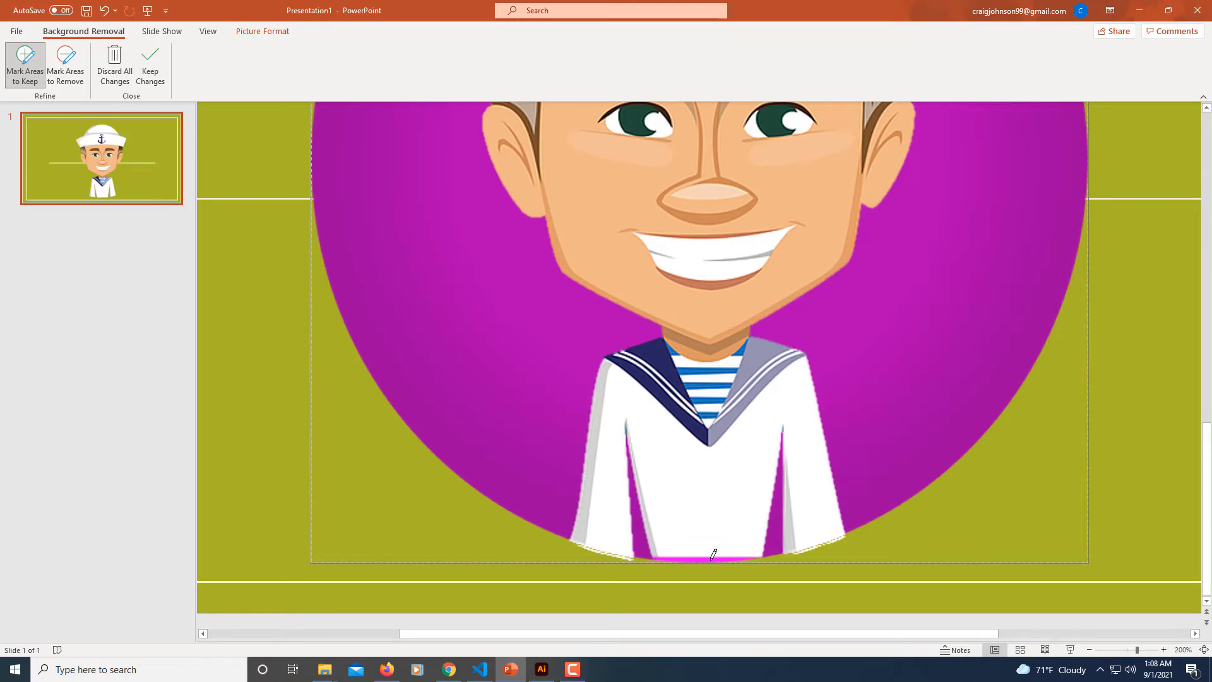
click(711, 559)
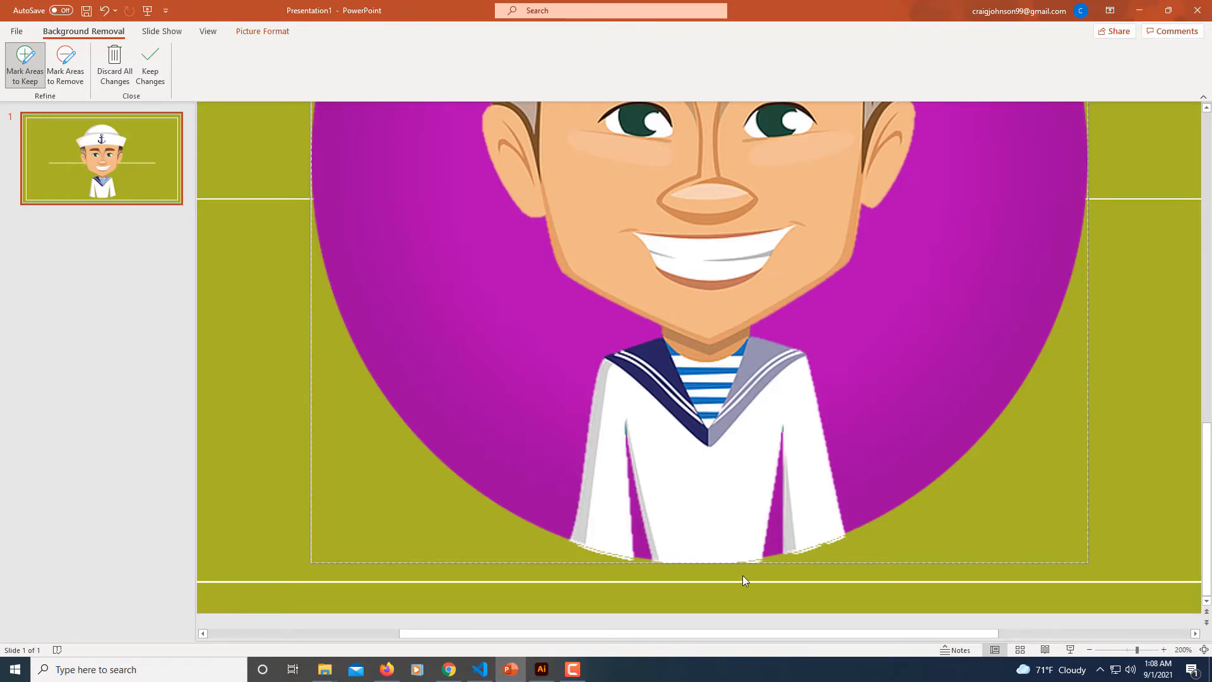
scroll(742, 575, down, 5)
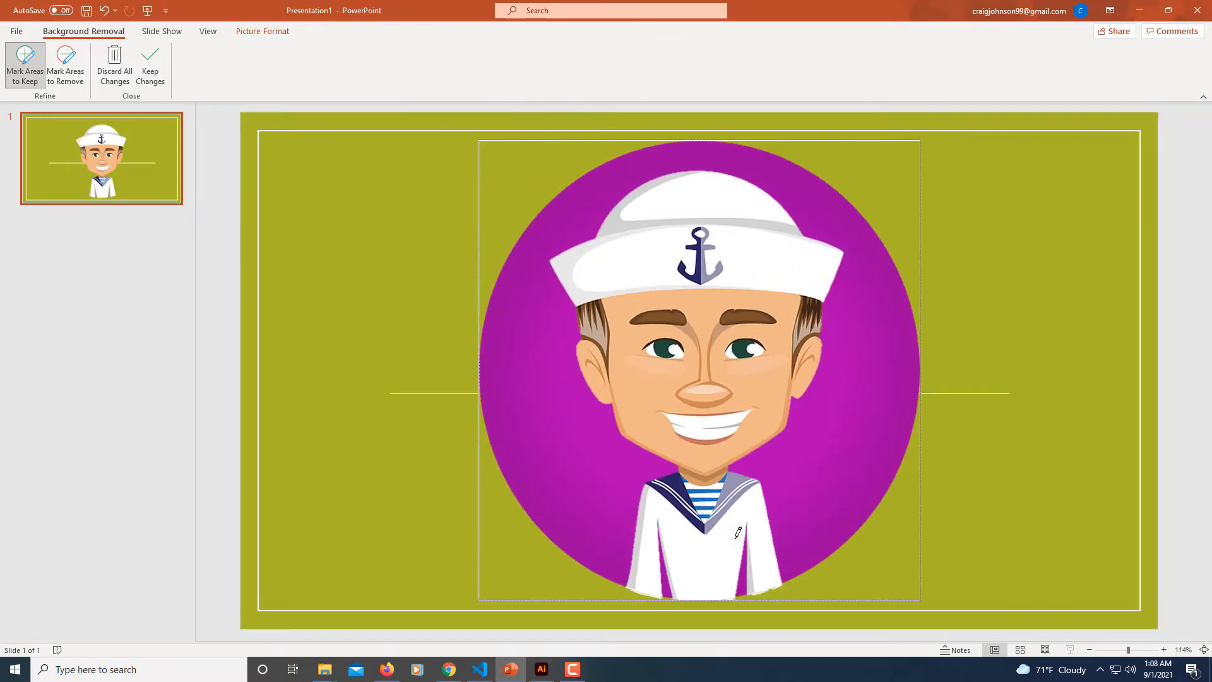
click(340, 289)
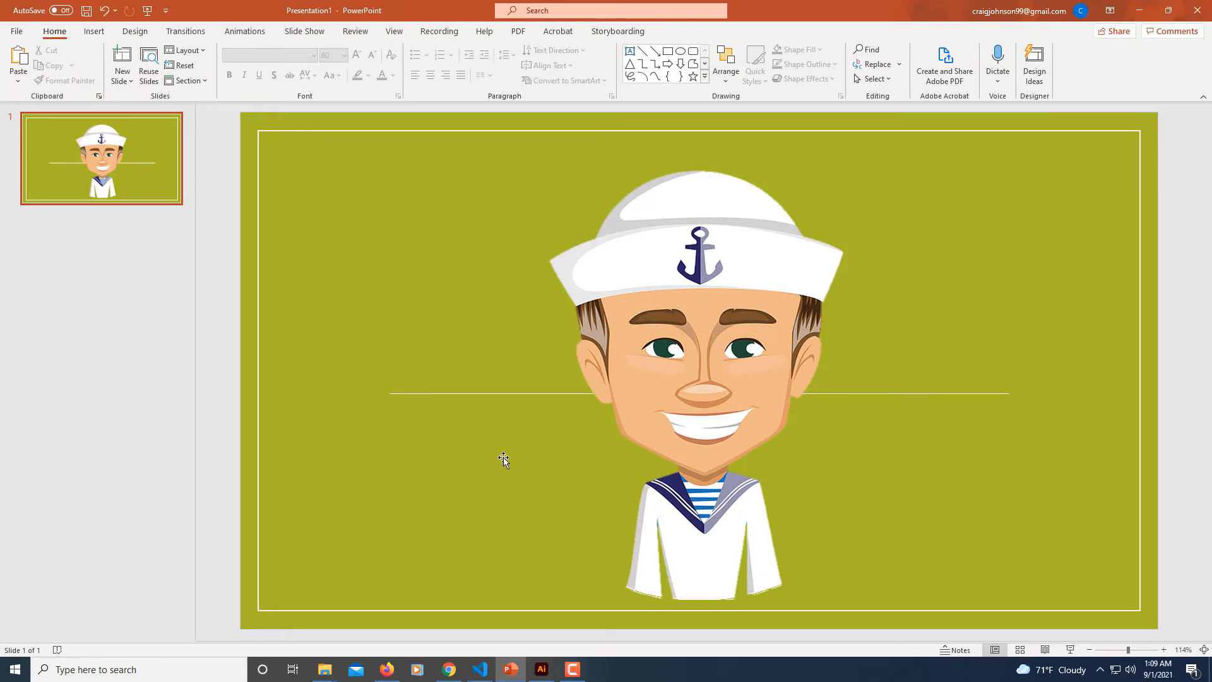
Create a new blank presentation and delete the subtitle and title placeholders from its slide.
click(19, 33)
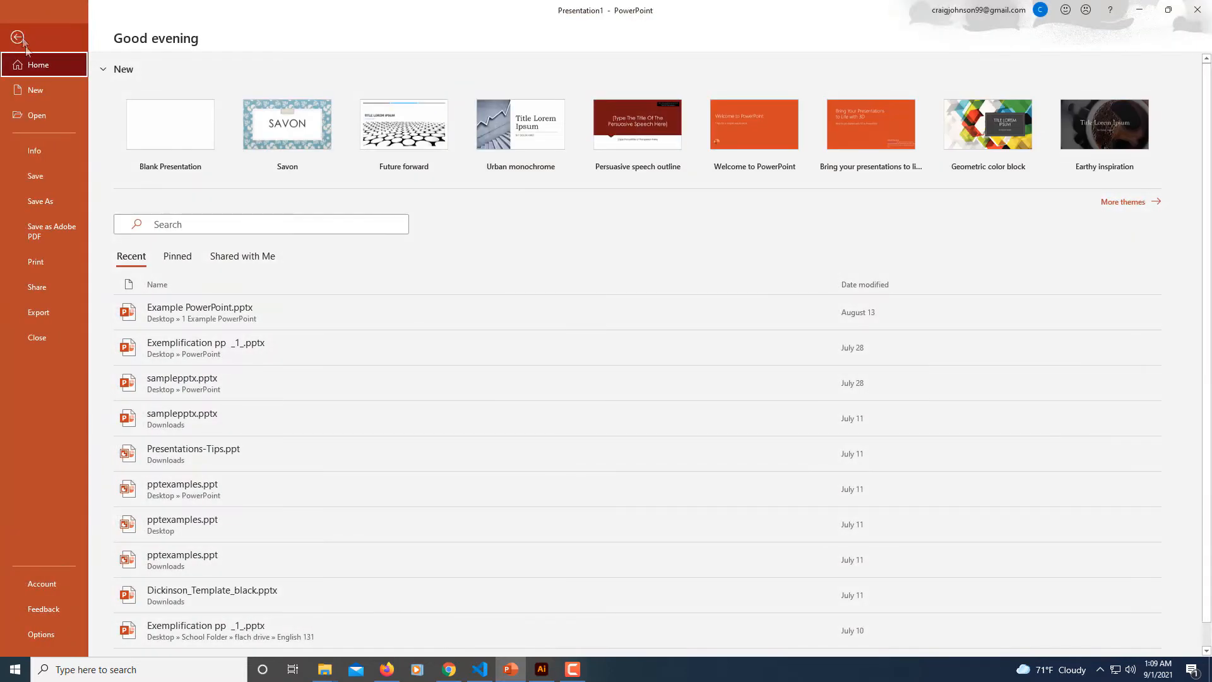
click(47, 89)
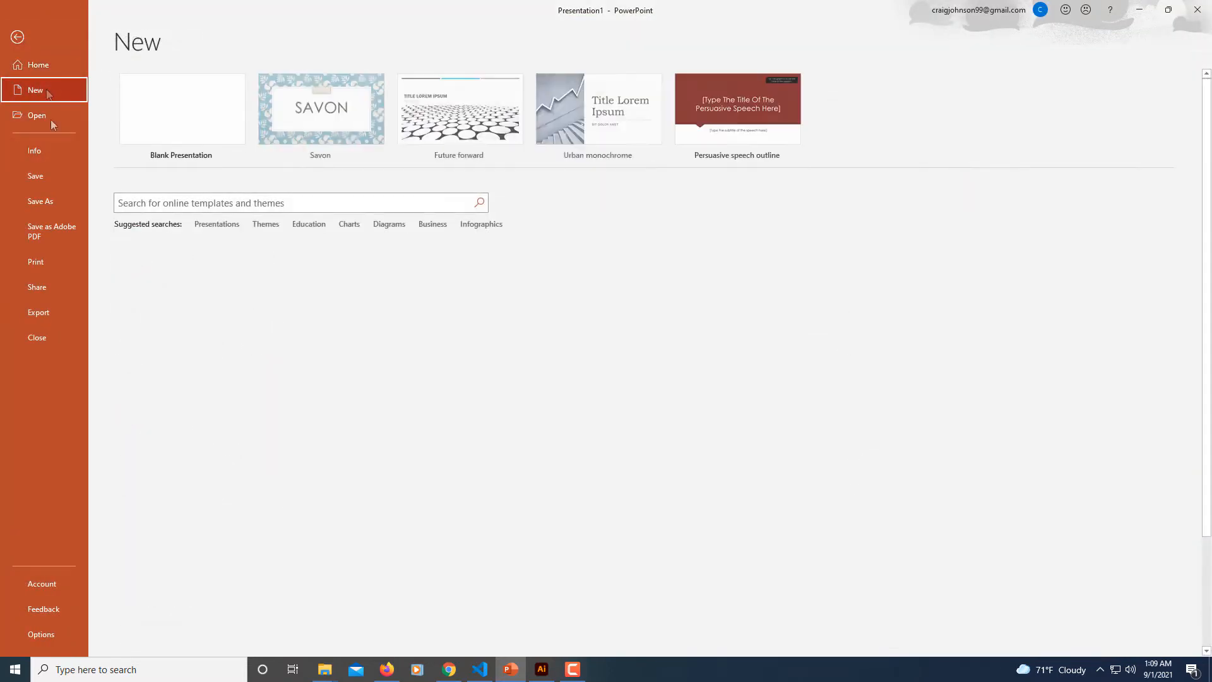
click(187, 119)
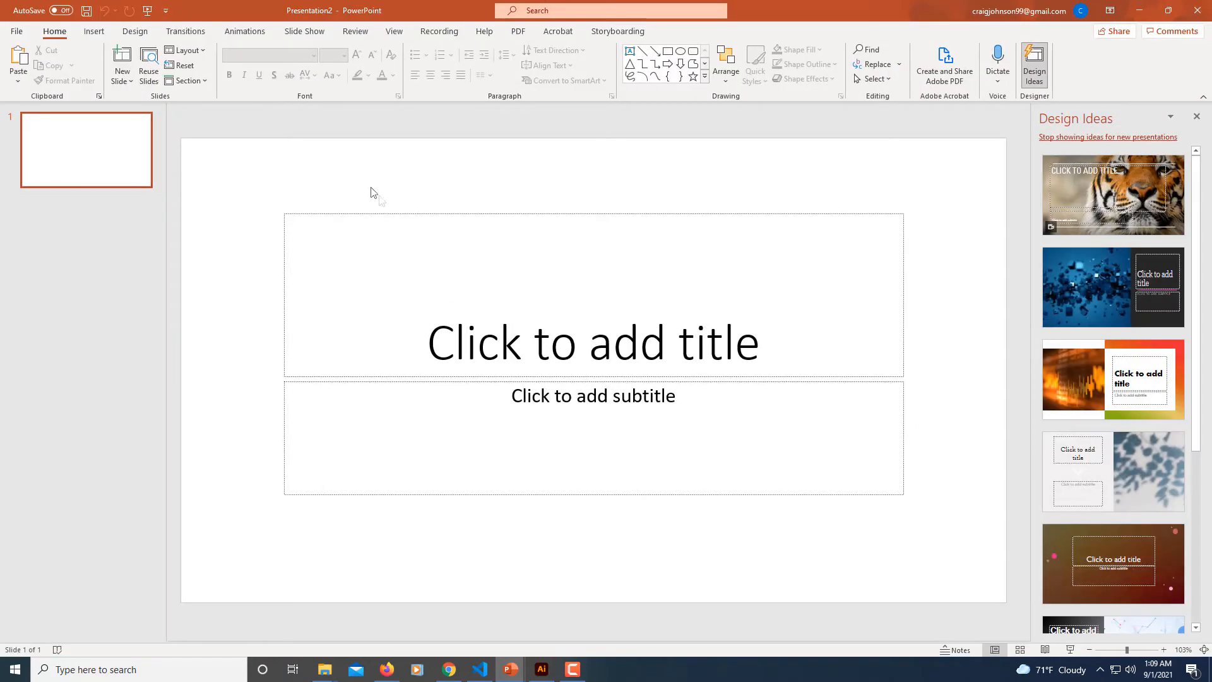
click(696, 377)
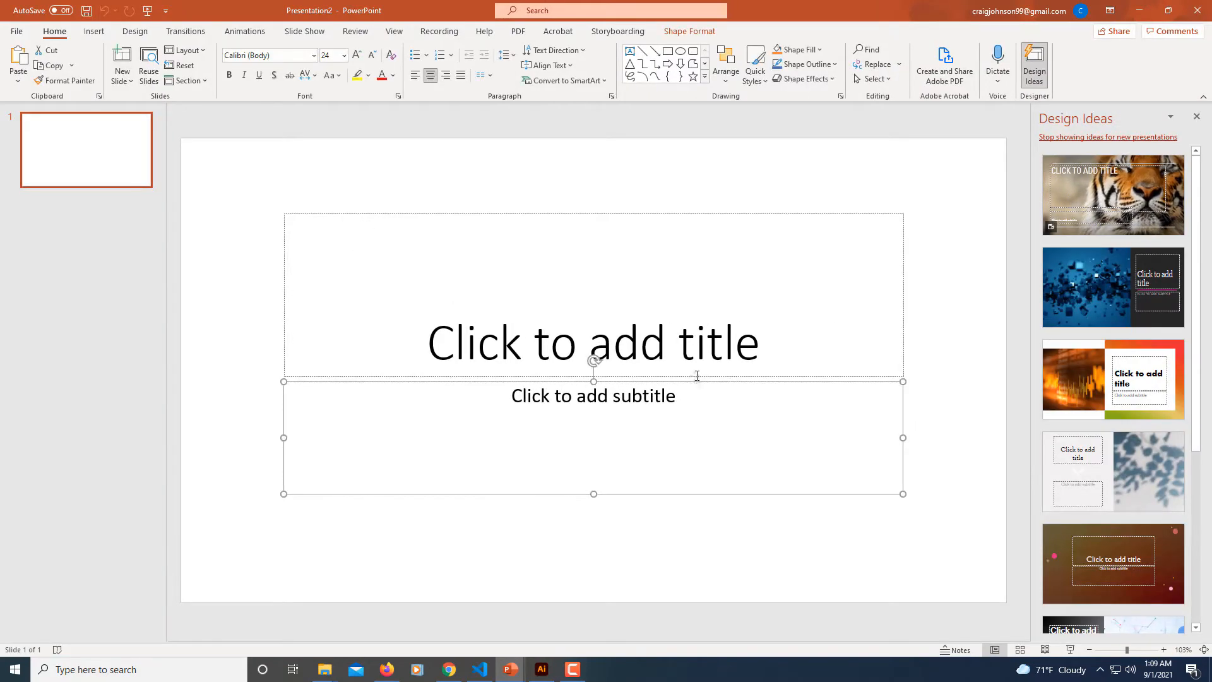
key(Delete)
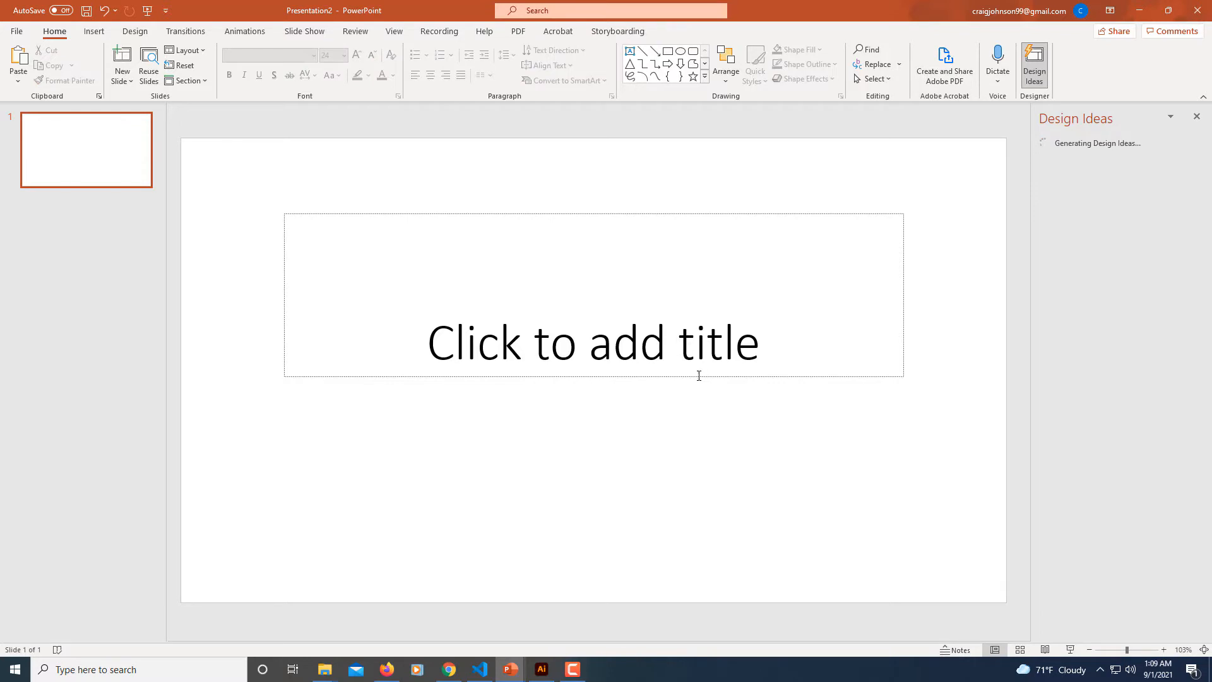
click(708, 378)
key(Delete)
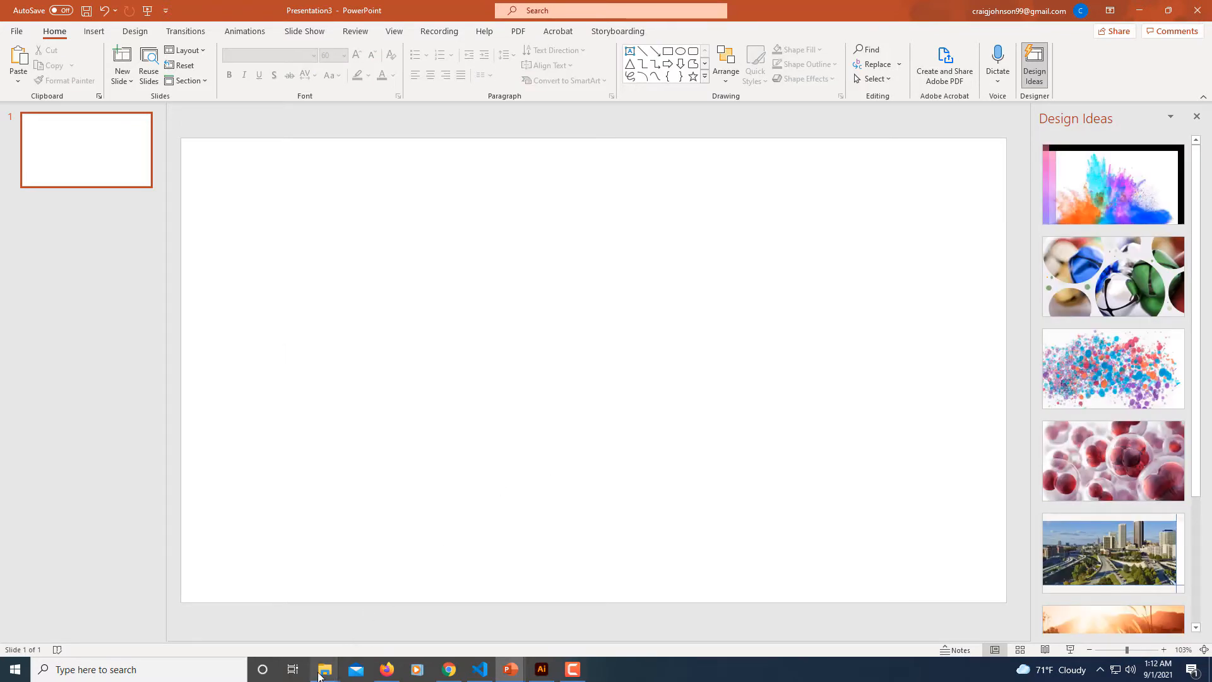
Insert DOG.jpg from the New folder onto the blank slide and shift the picture slightly to the left.
mouse_move(325, 667)
click(352, 614)
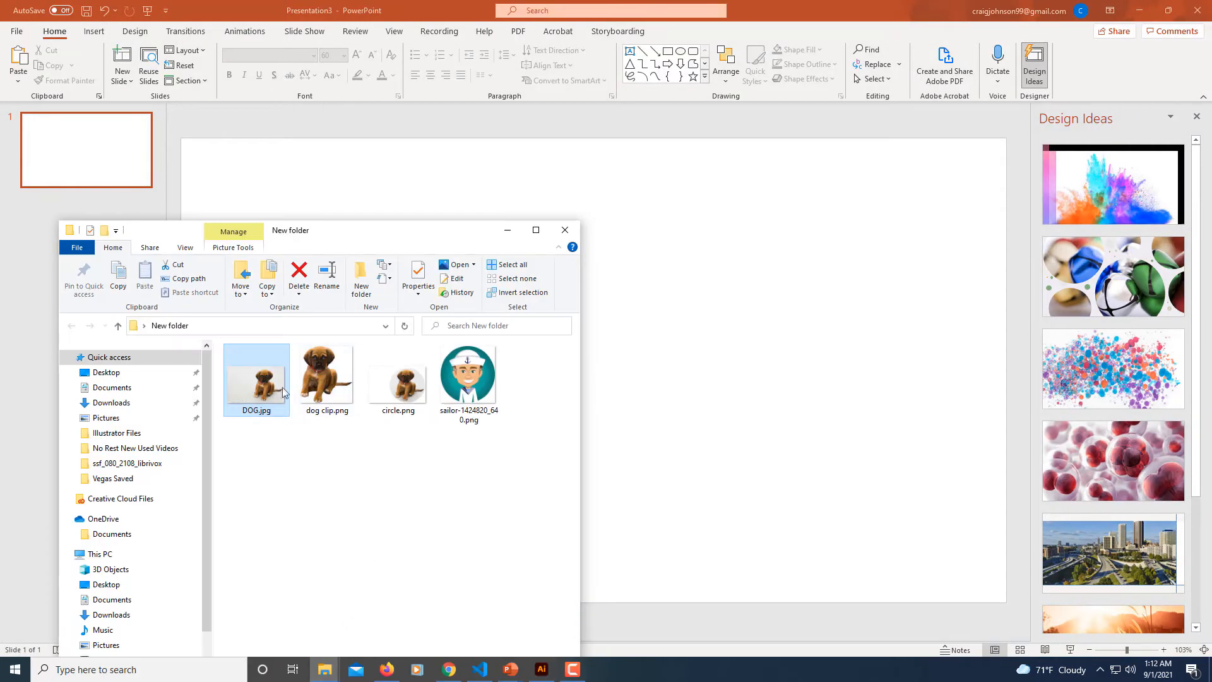
drag(264, 395, 672, 421)
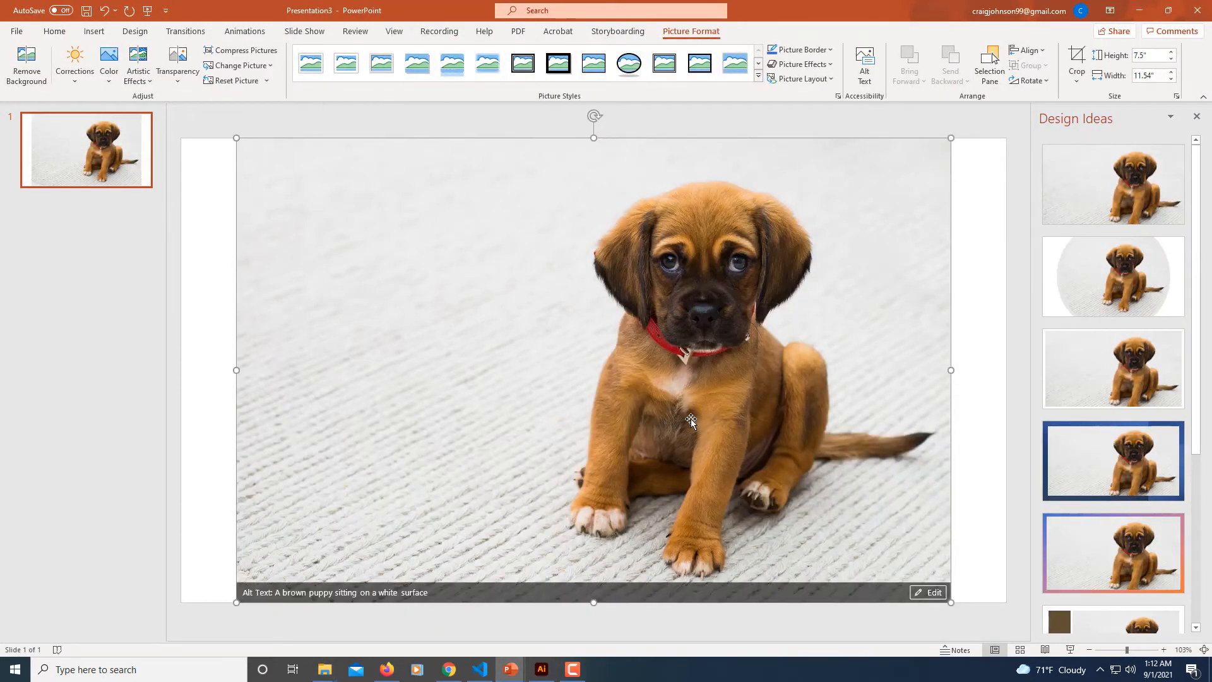
drag(691, 419, 665, 420)
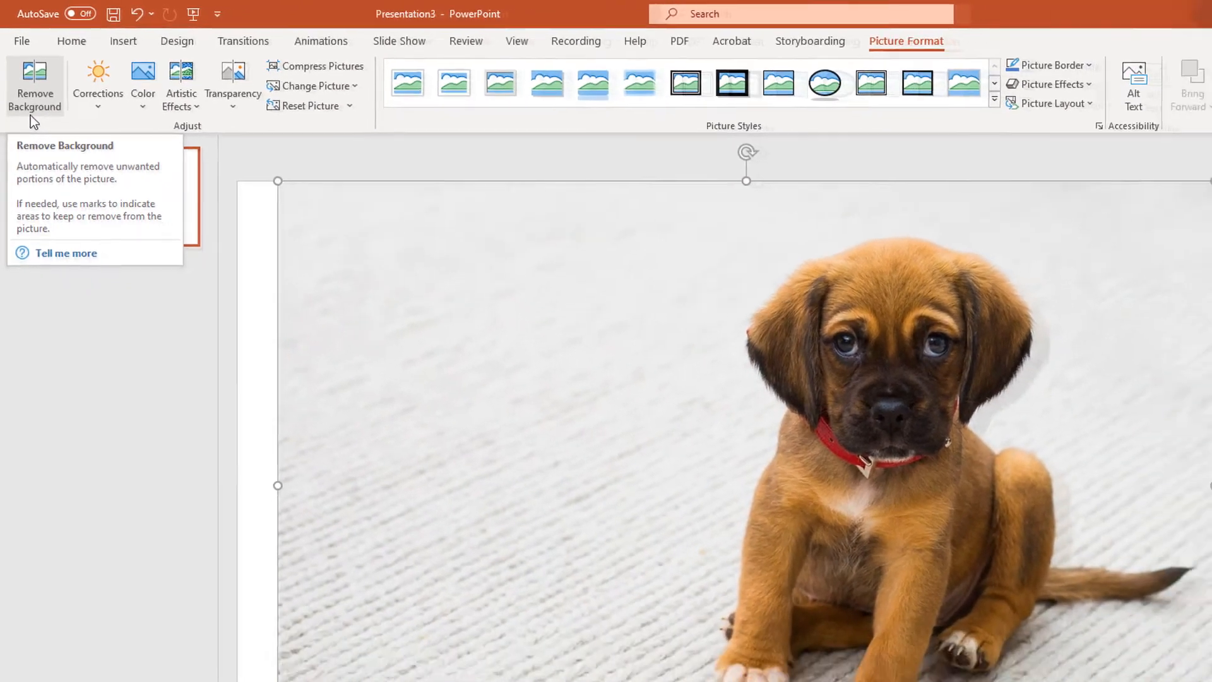
Start background removal on the puppy picture and examine the paws, the carpet between the legs and the tail for wrongly marked areas.
click(36, 128)
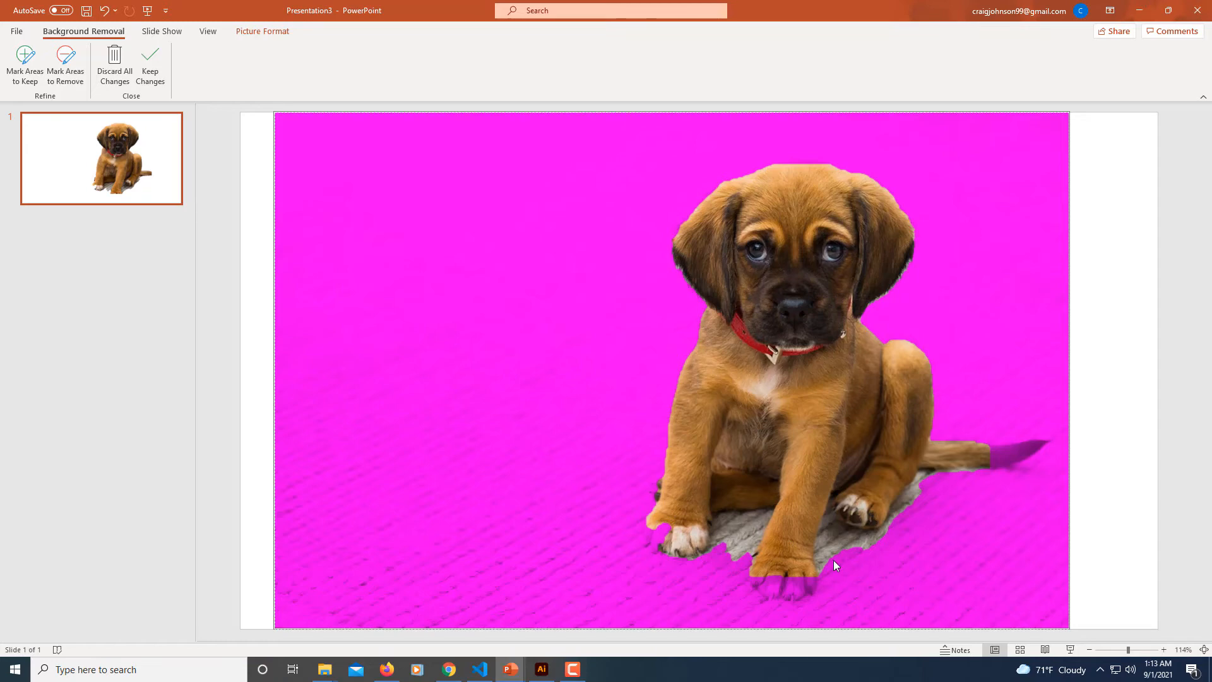
ctrl+scroll(834, 560, up, 5)
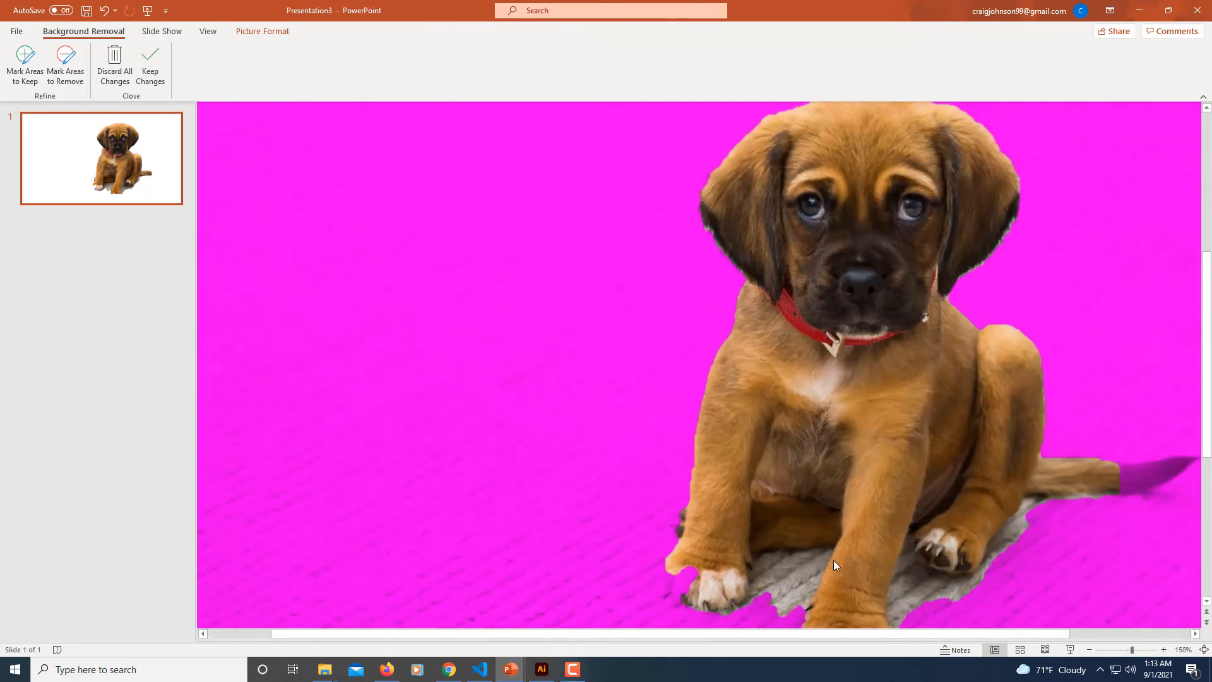
click(916, 633)
drag(937, 635, 513, 643)
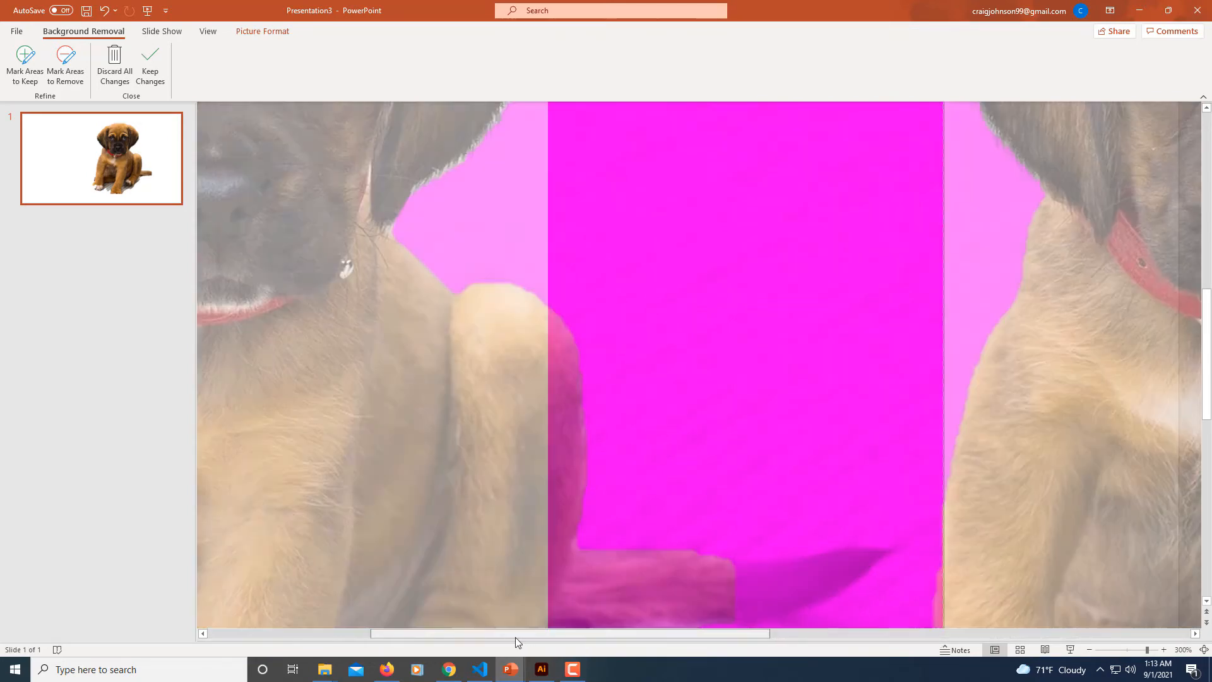
drag(718, 634, 850, 633)
scroll(973, 558, down, 5)
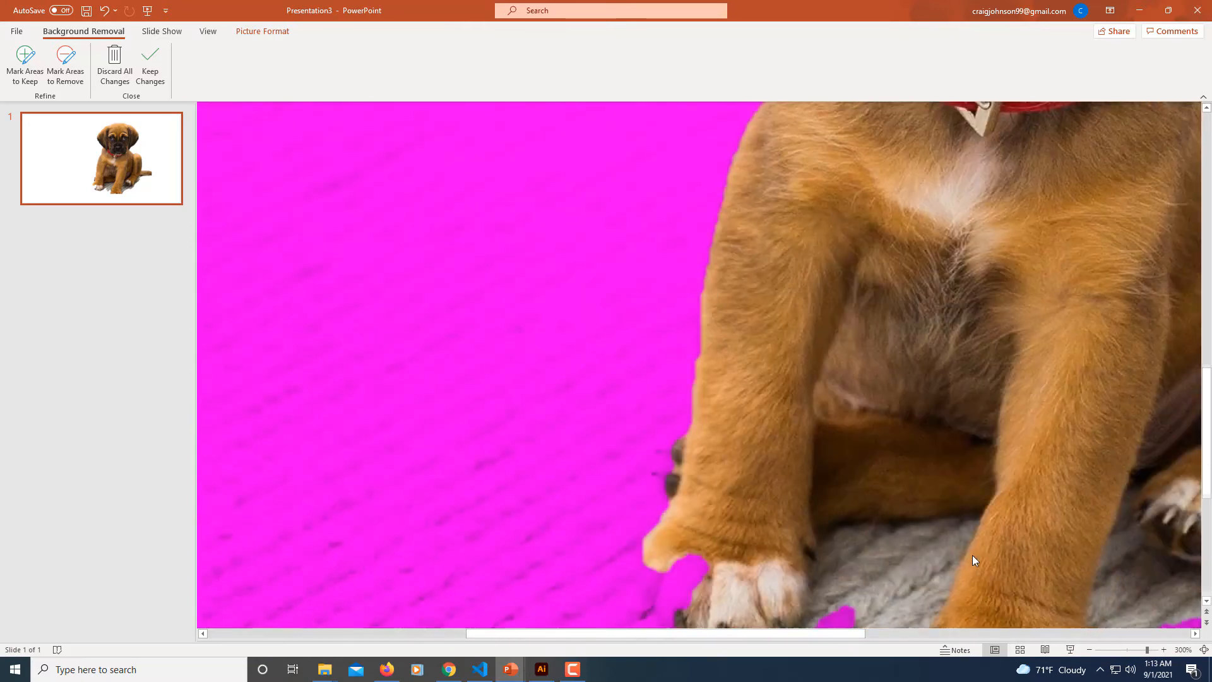
drag(824, 636, 915, 634)
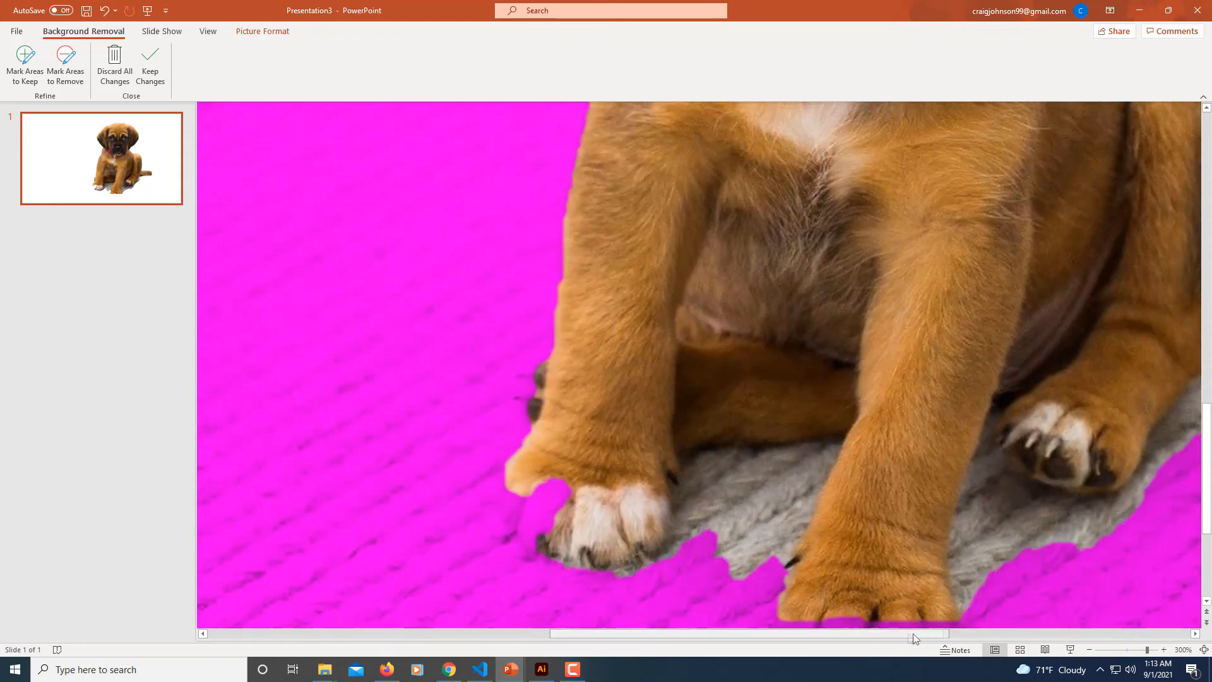
scroll(968, 576, down, 1)
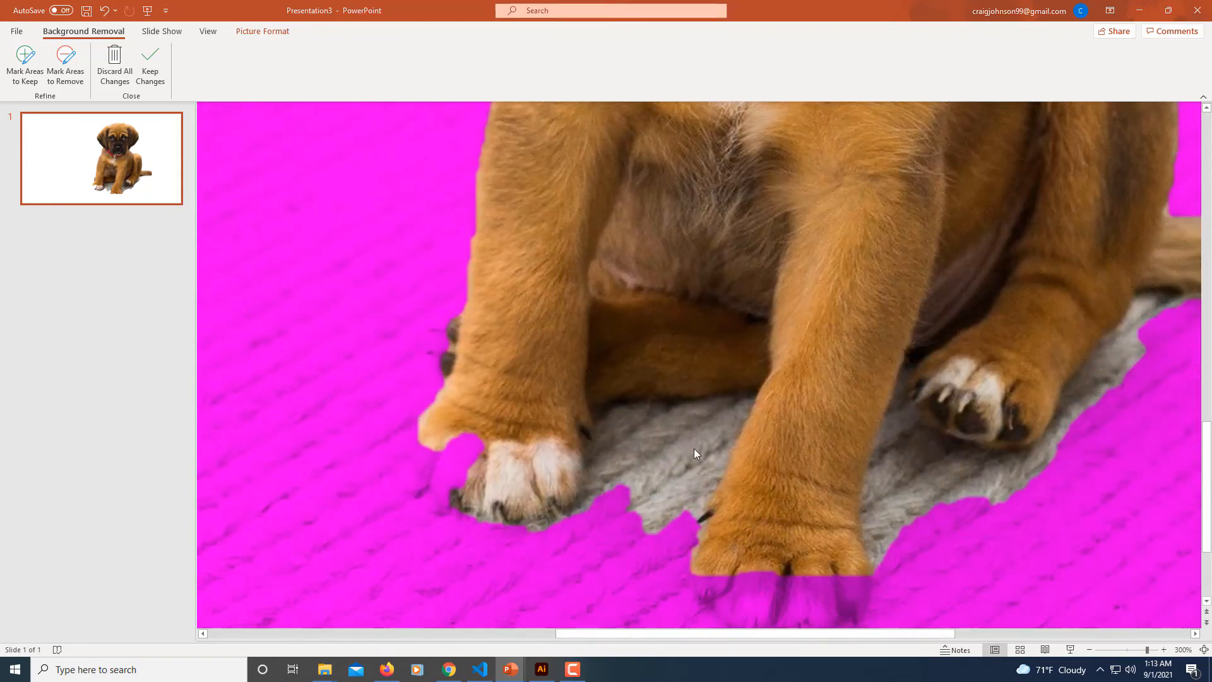
scroll(791, 559, down, 1)
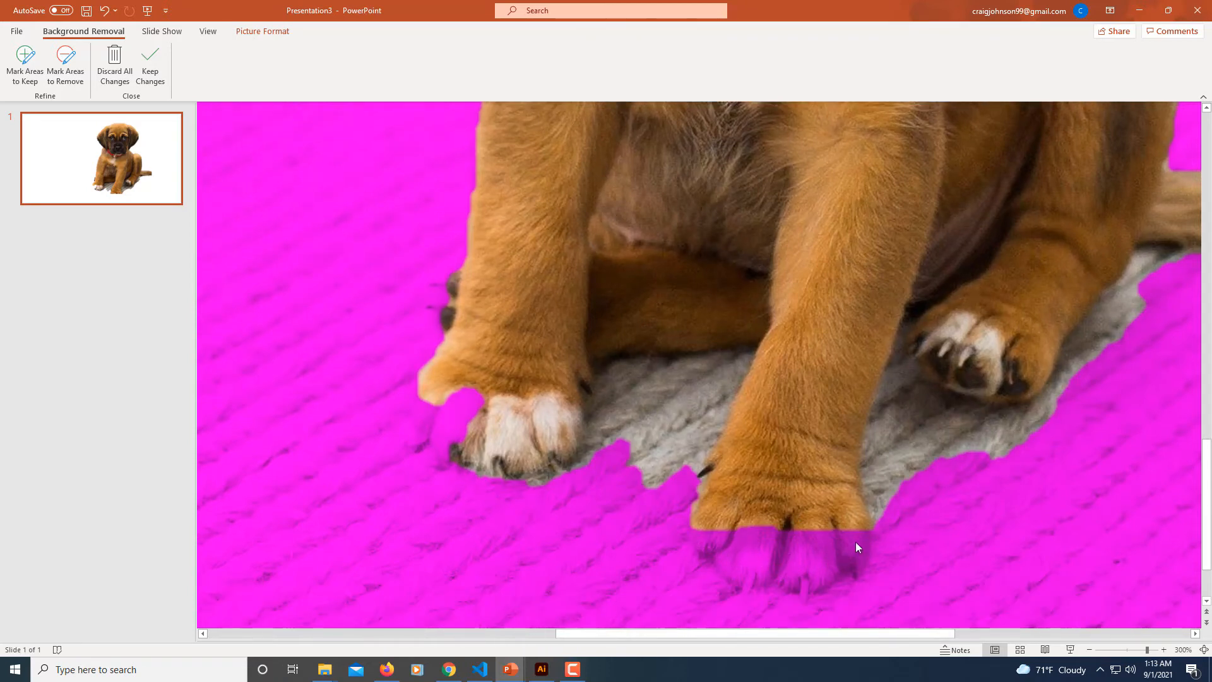
drag(851, 632, 995, 632)
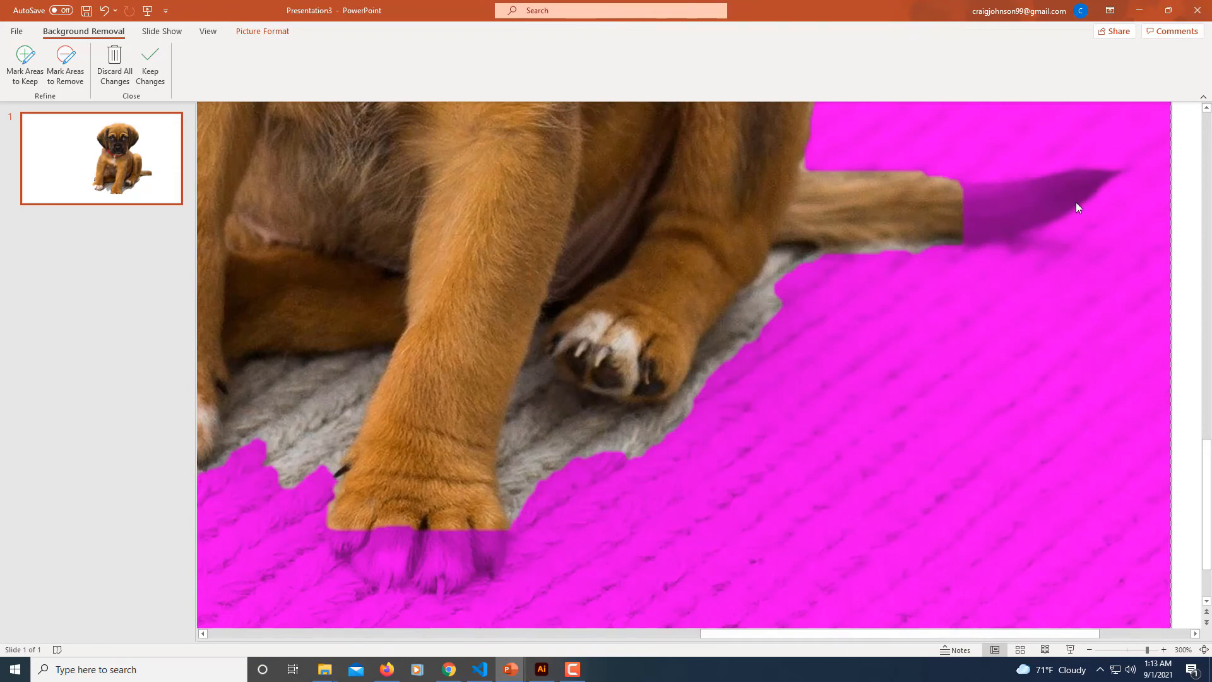
drag(740, 636, 587, 637)
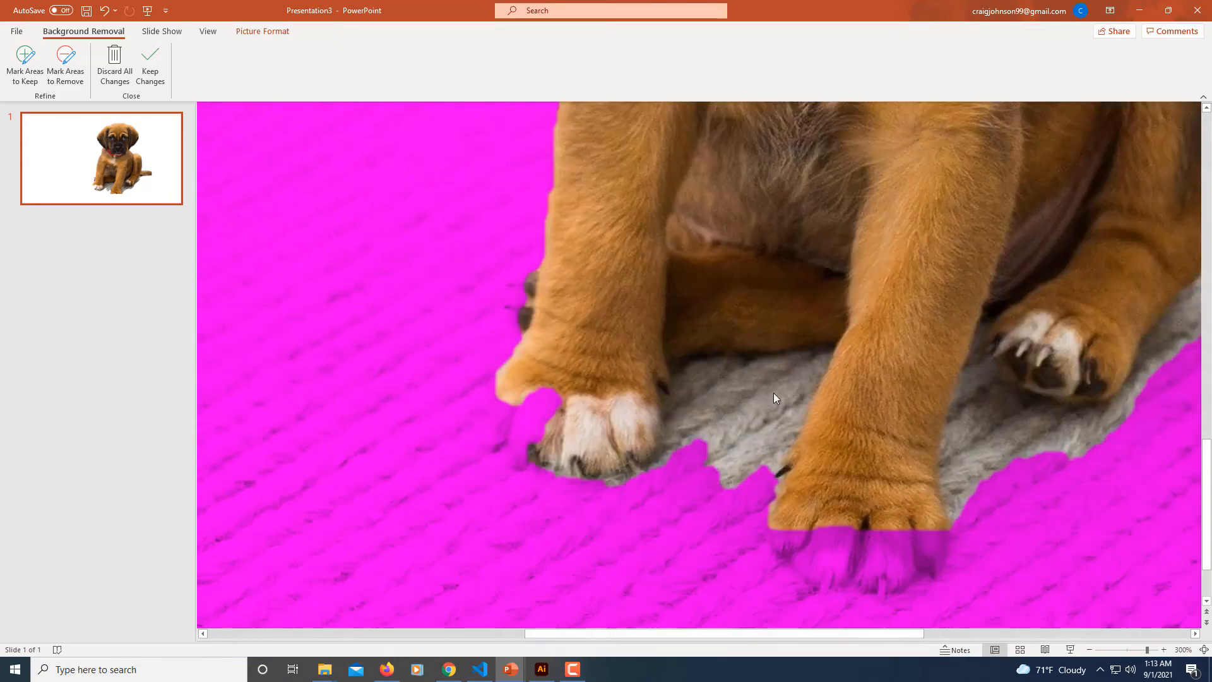
drag(762, 632, 773, 632)
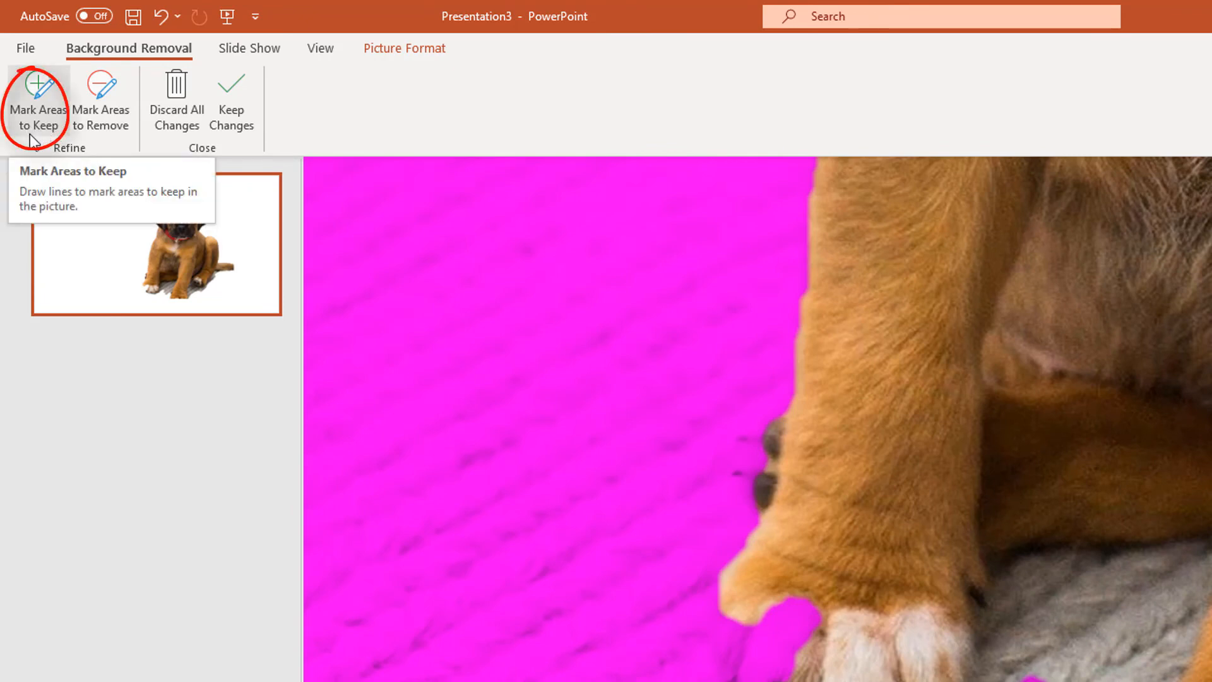
Mark the missing parts of the puppy's two front paws and the end of its tail as areas to keep.
click(29, 130)
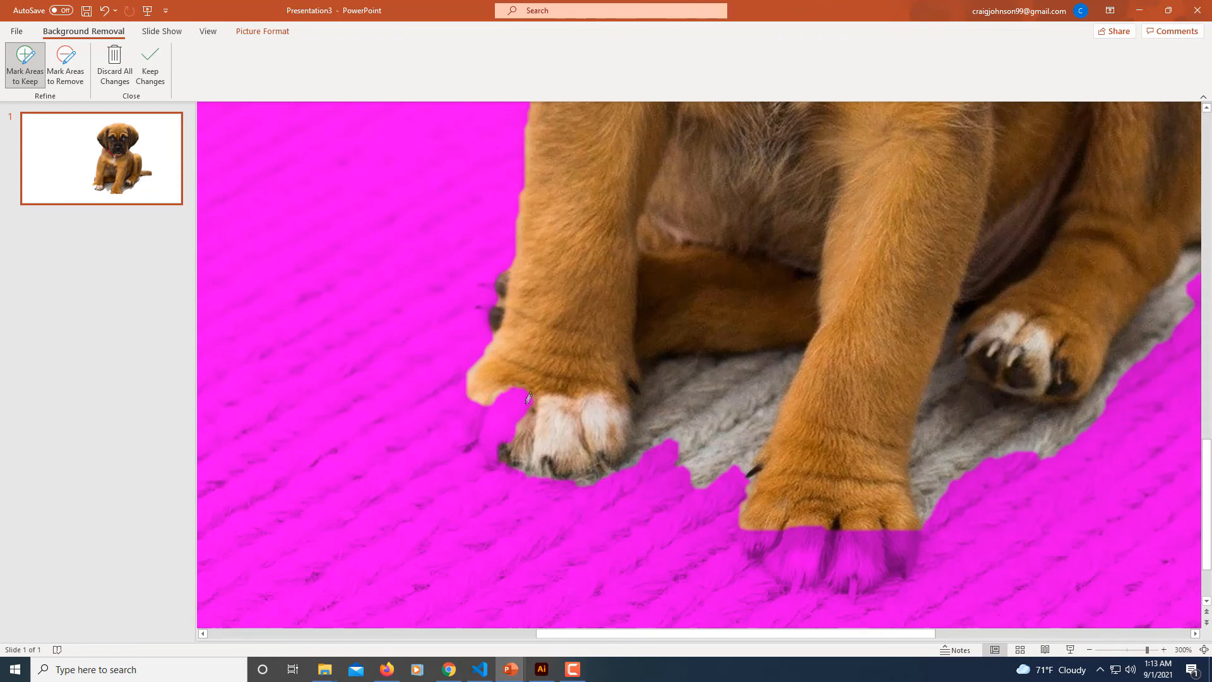
mouse_move(527, 392)
mouse_down()
mouse_move(503, 408)
mouse_move(508, 419)
mouse_move(475, 418)
mouse_move(470, 429)
mouse_up()
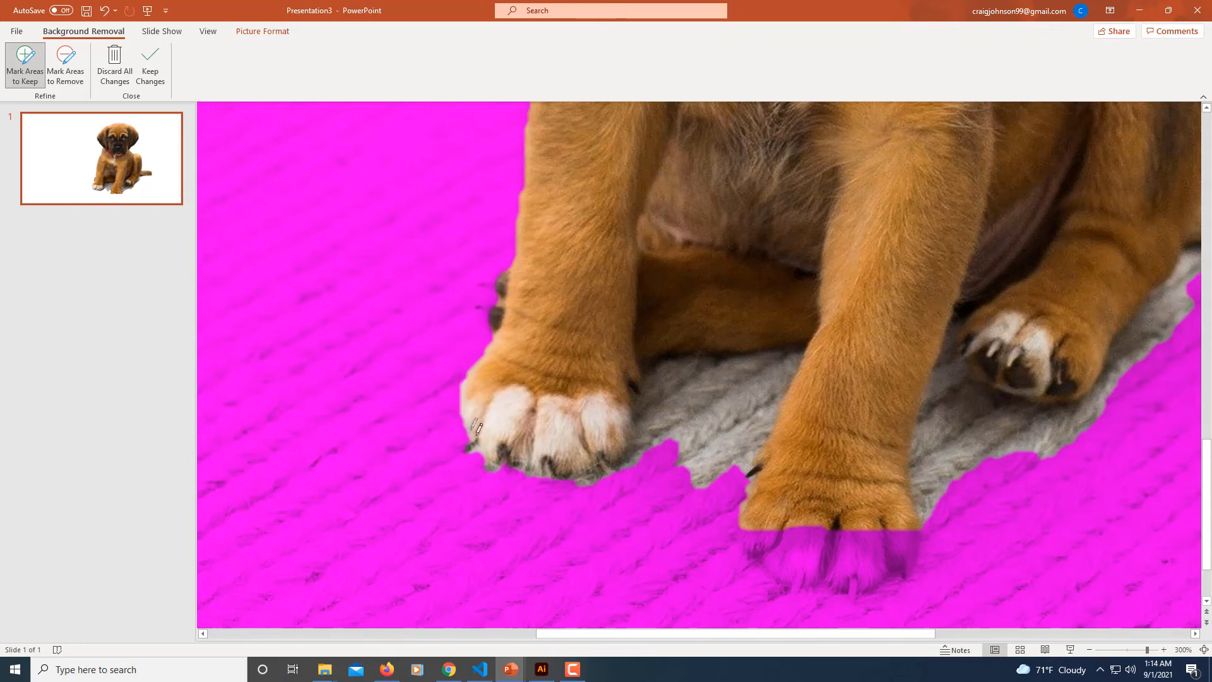
drag(815, 542, 807, 558)
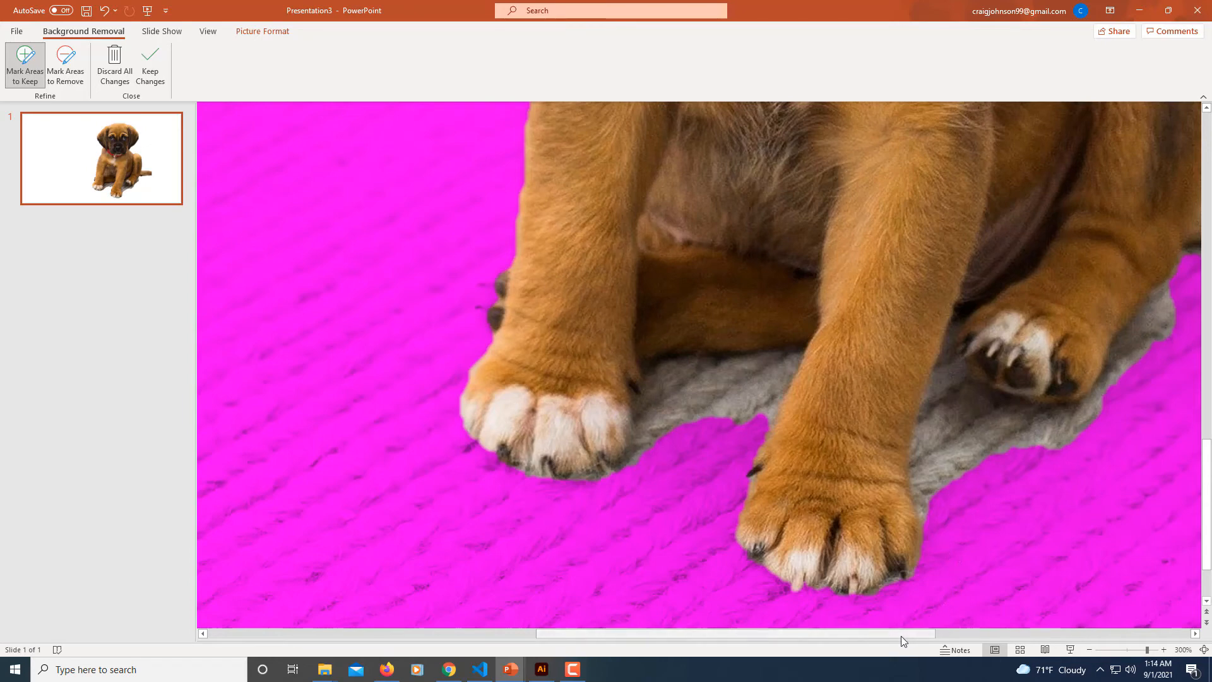
drag(898, 635, 998, 635)
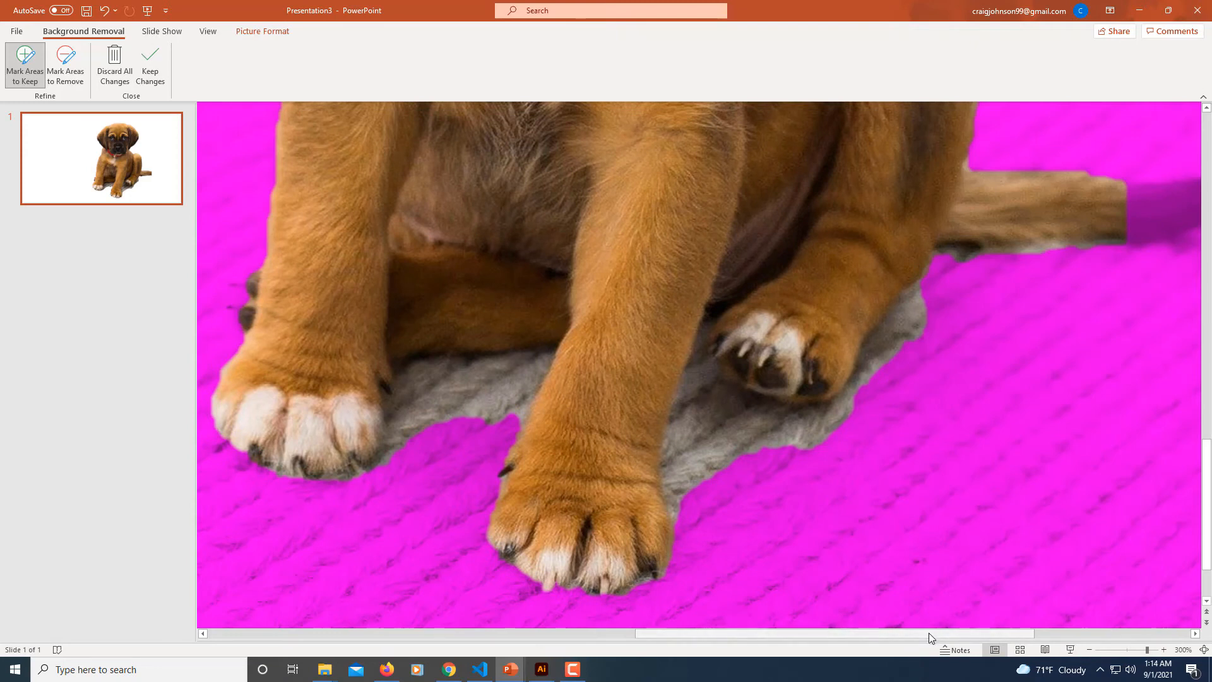
drag(933, 633, 987, 634)
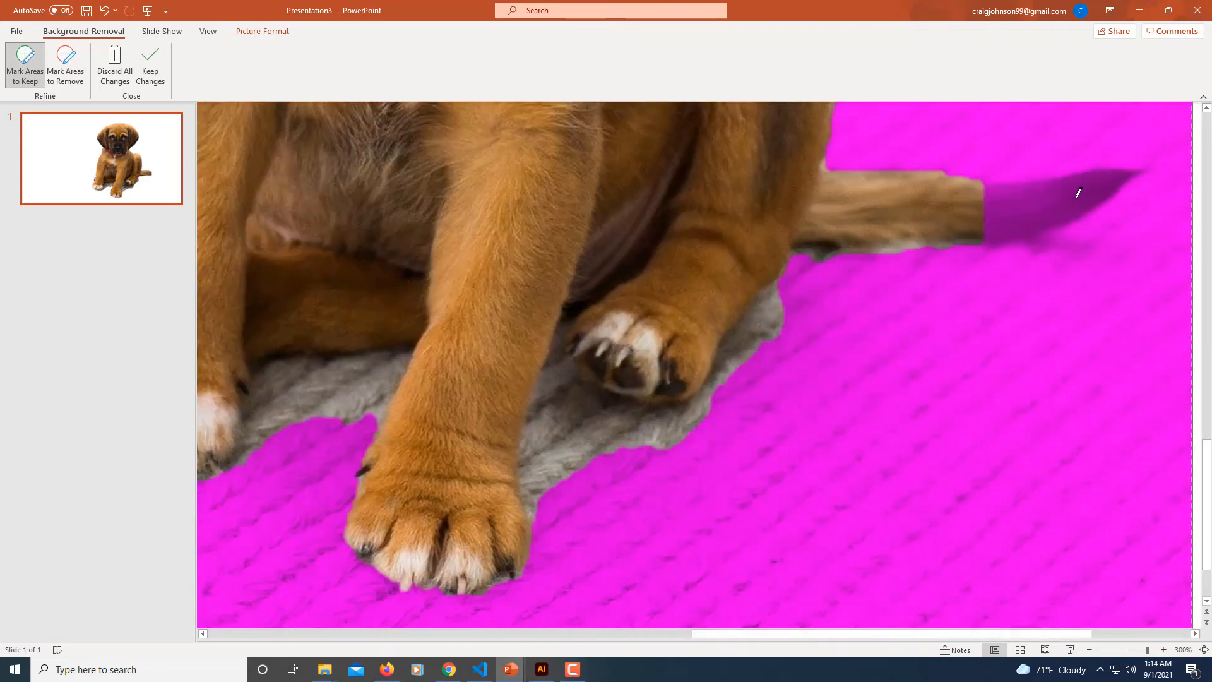
drag(1089, 188, 1006, 202)
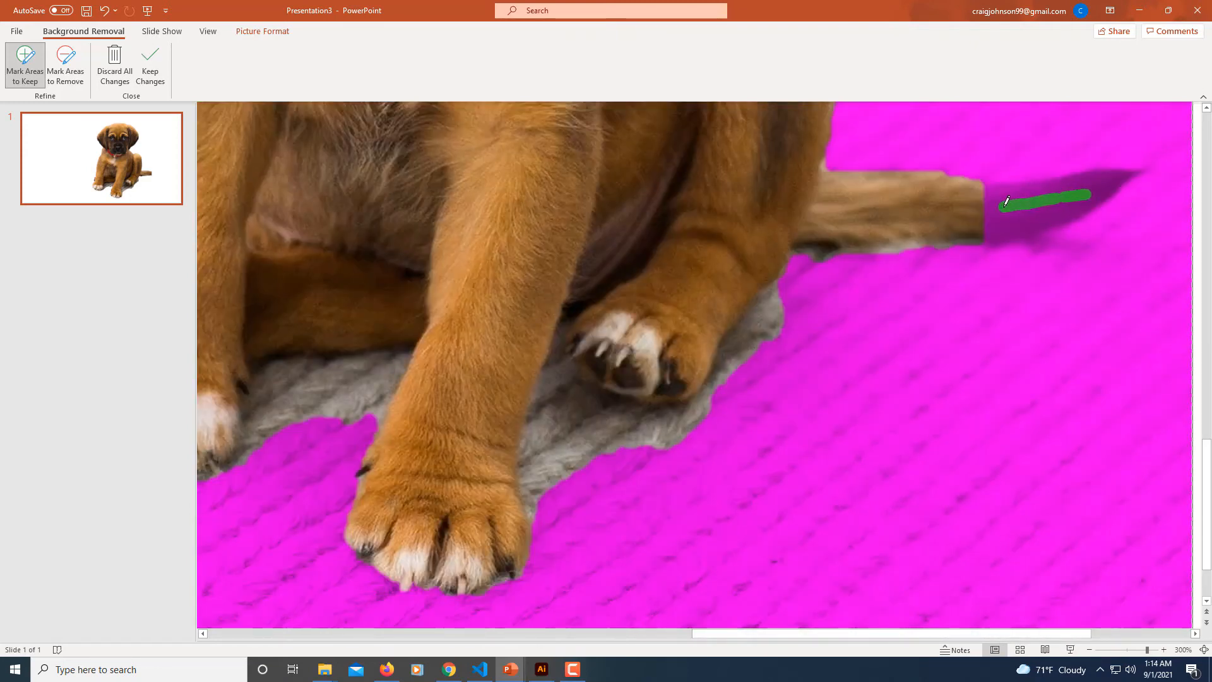